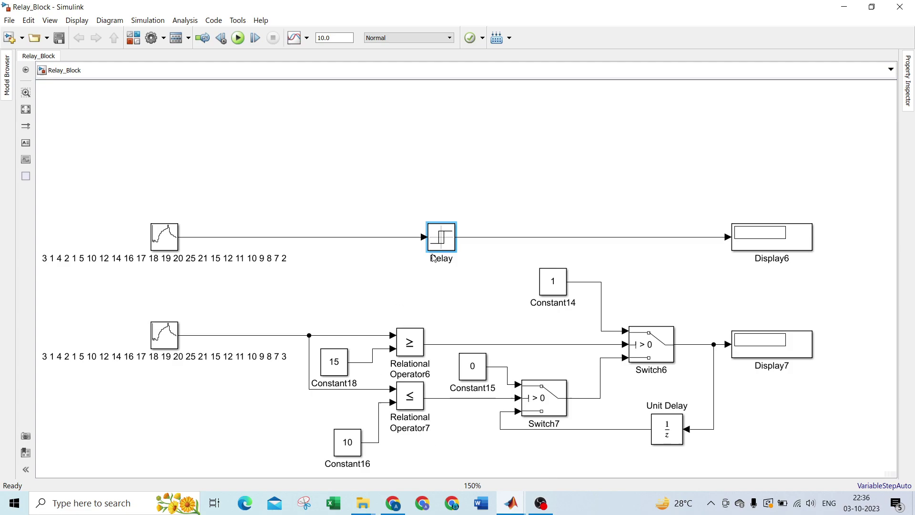
Inspect the Relay block's switch-on threshold of 15 and close its parameters unchanged.
double_click(446, 242)
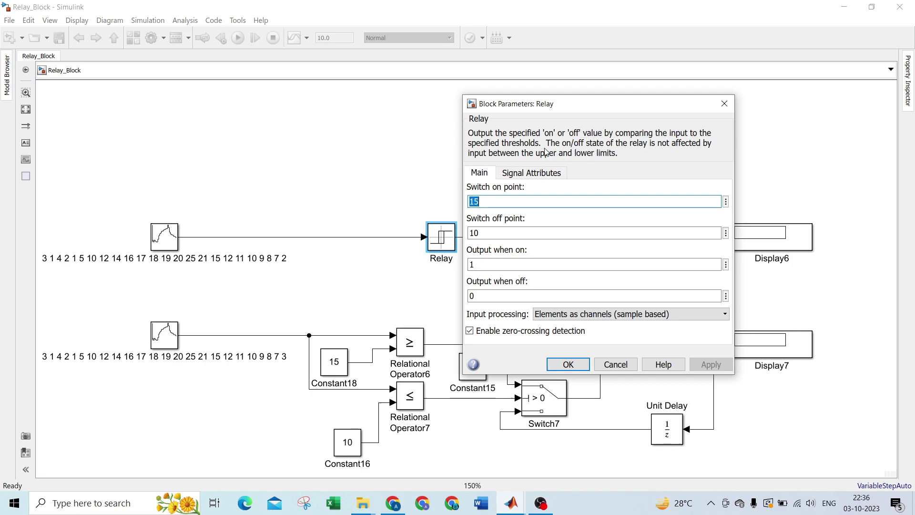
left_click(521, 201)
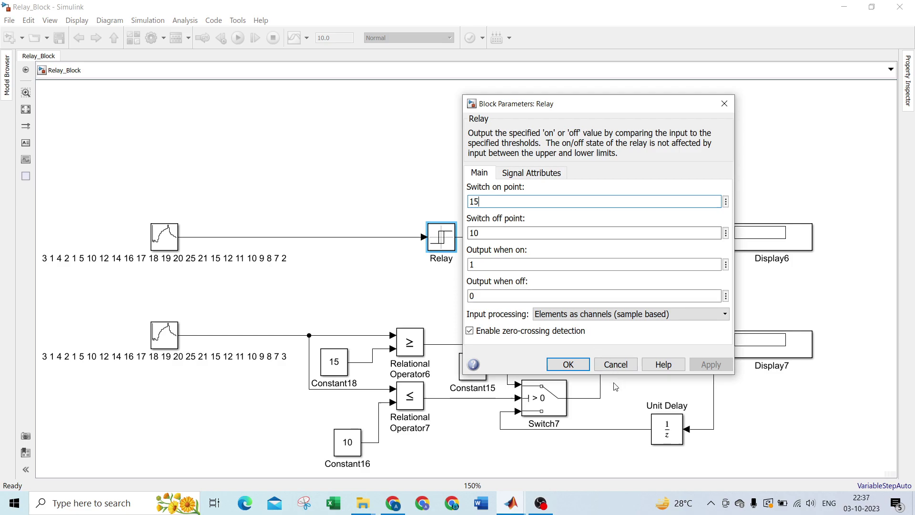
left_click(569, 364)
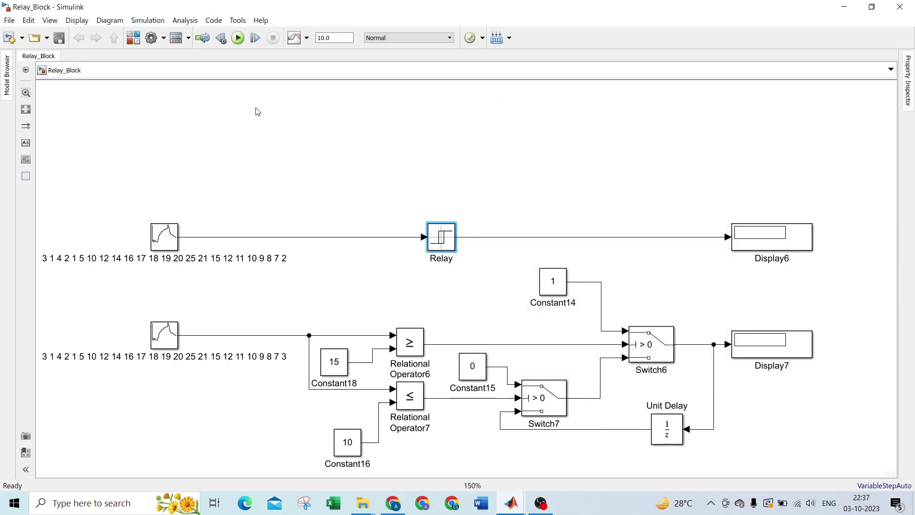
Select all blocks and lines with Ctrl+A and show value labels on every selected port.
left_click(82, 22)
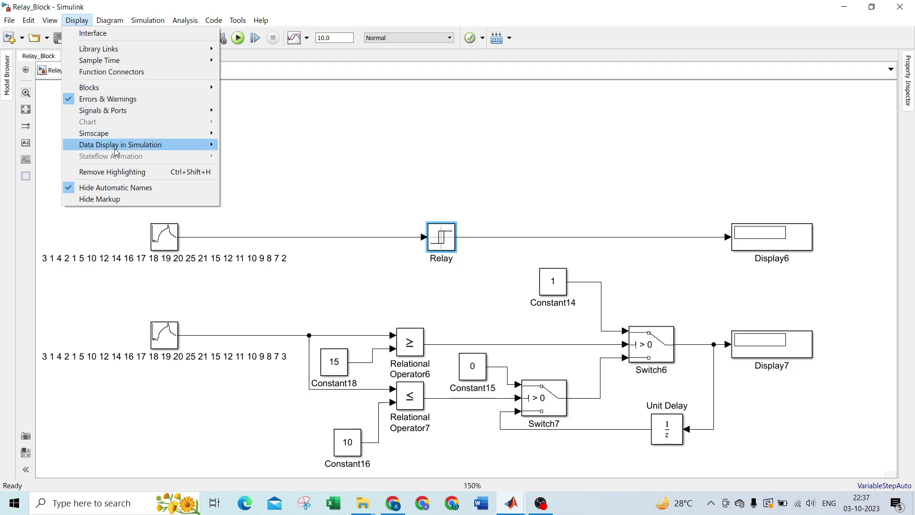
mouse_move(115, 149)
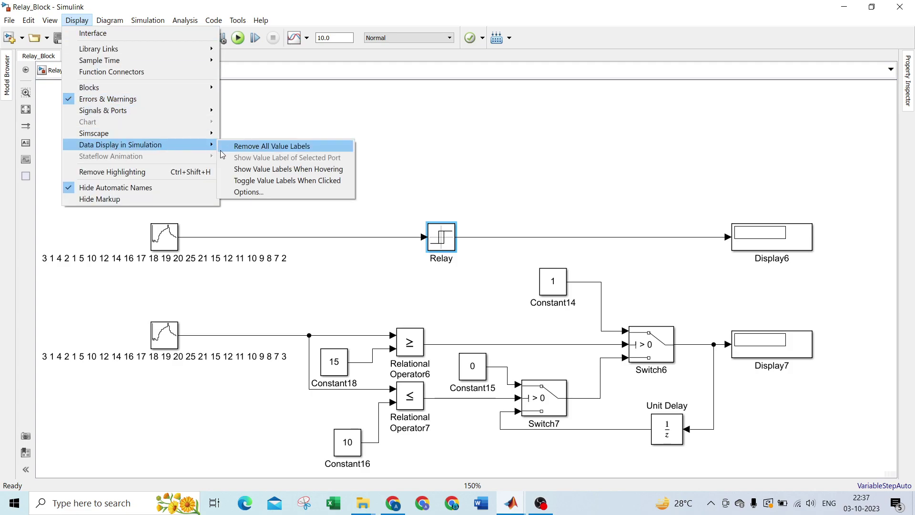
left_click(506, 163)
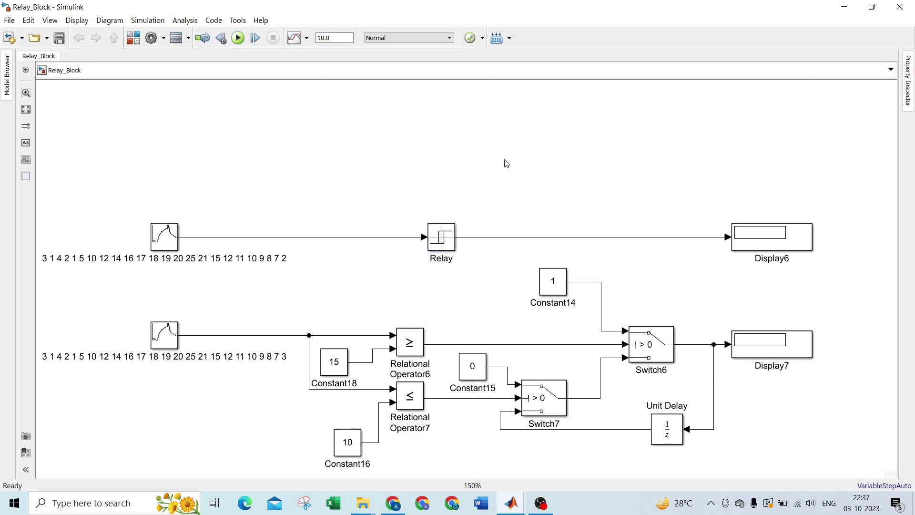
key("ctrl+a")
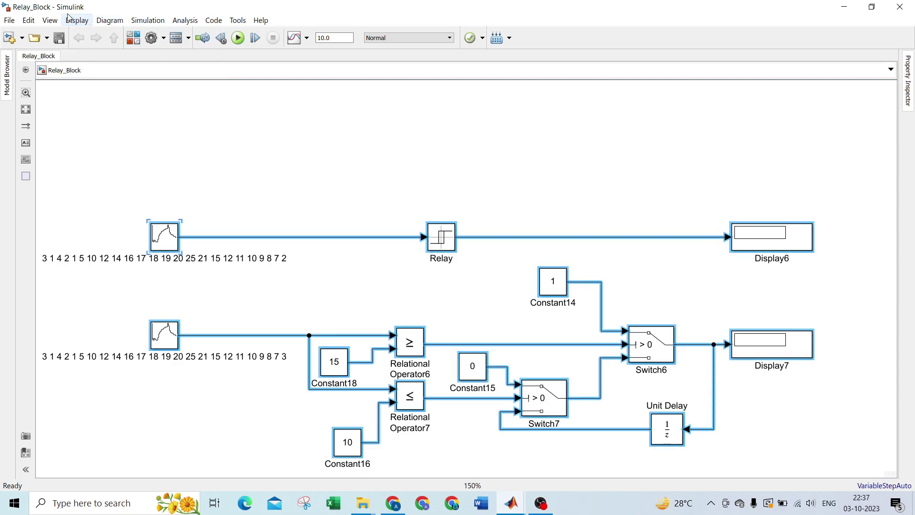
left_click(76, 20)
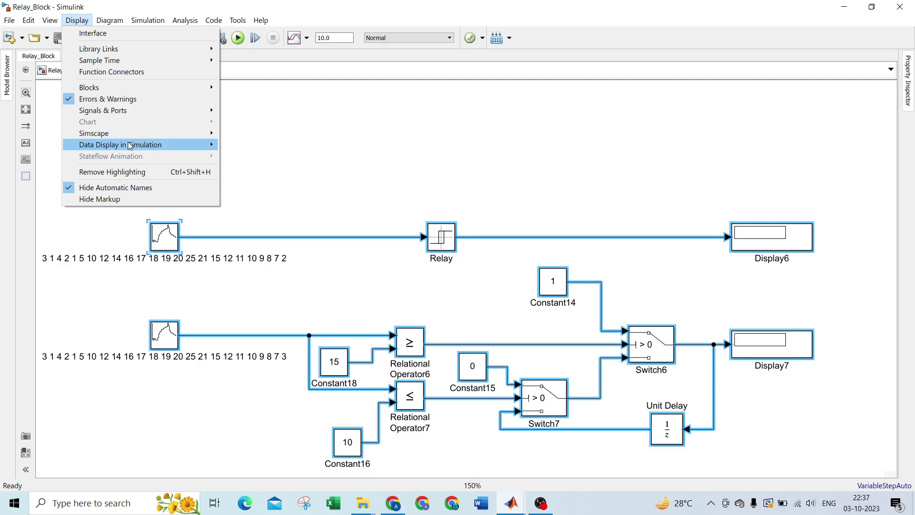
mouse_move(132, 147)
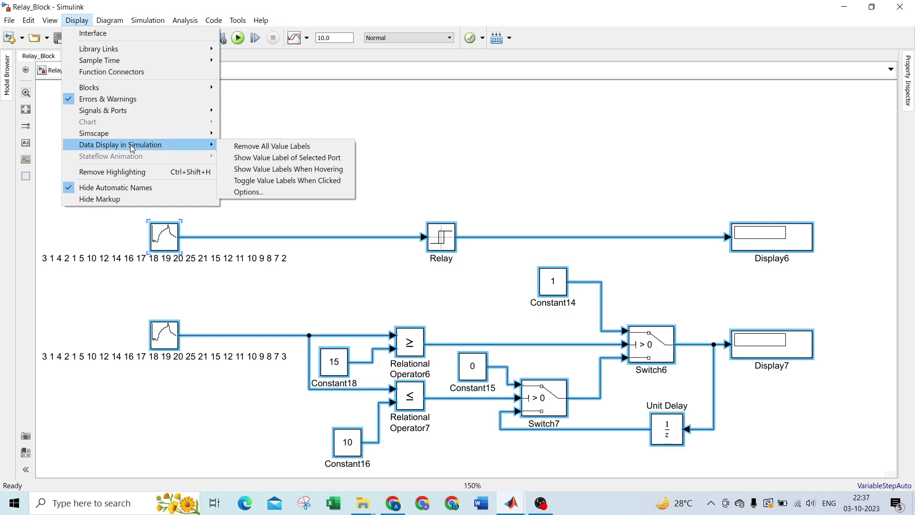
left_click(301, 160)
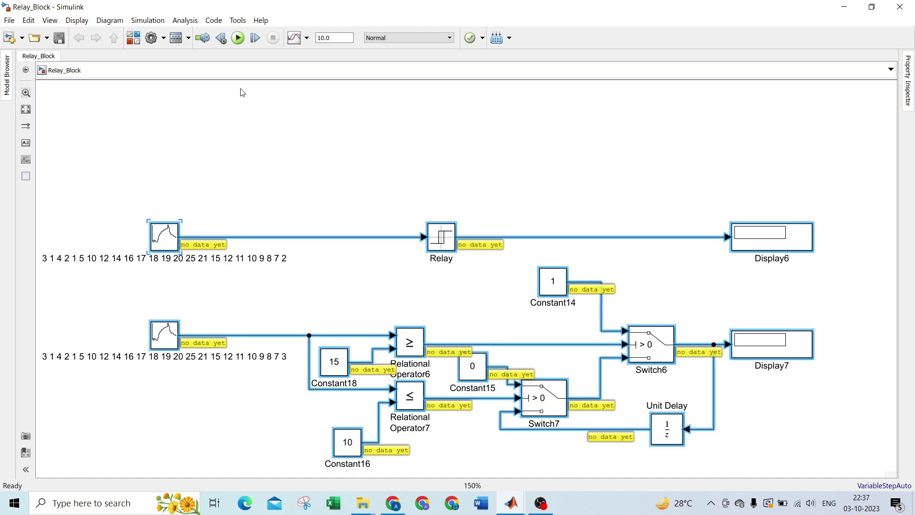
Step the simulation to T=0 (input 3, both relay outputs 0) and clear the selection.
left_click(256, 39)
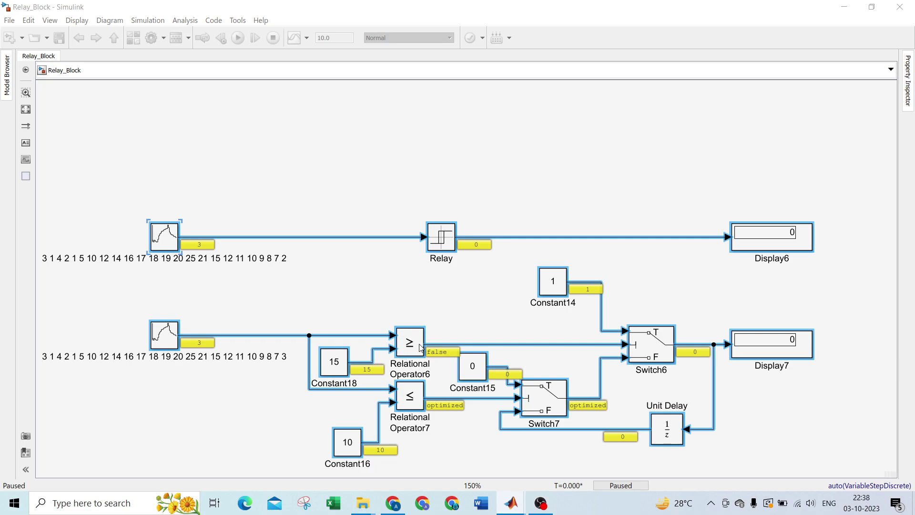
left_click(256, 95)
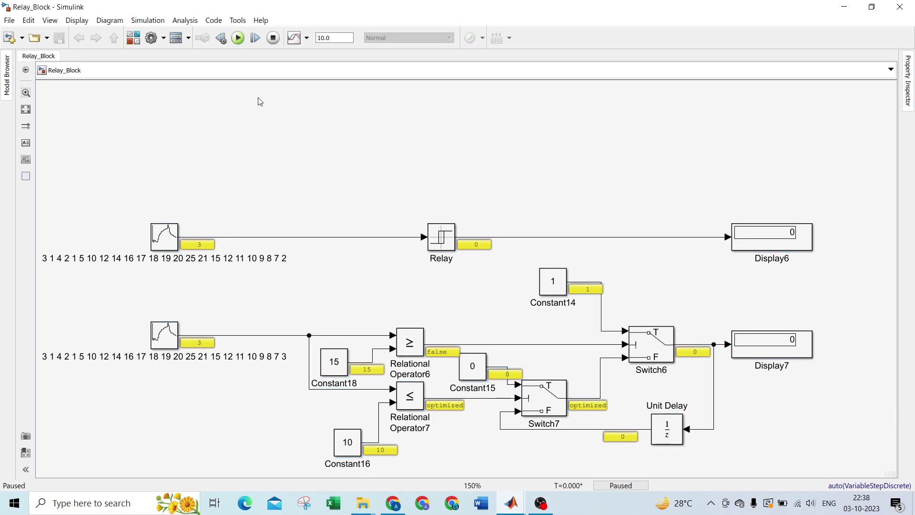
Step once, then check the Relay block's off-output value of 0 and close its parameters.
left_click(259, 45)
double_click(452, 245)
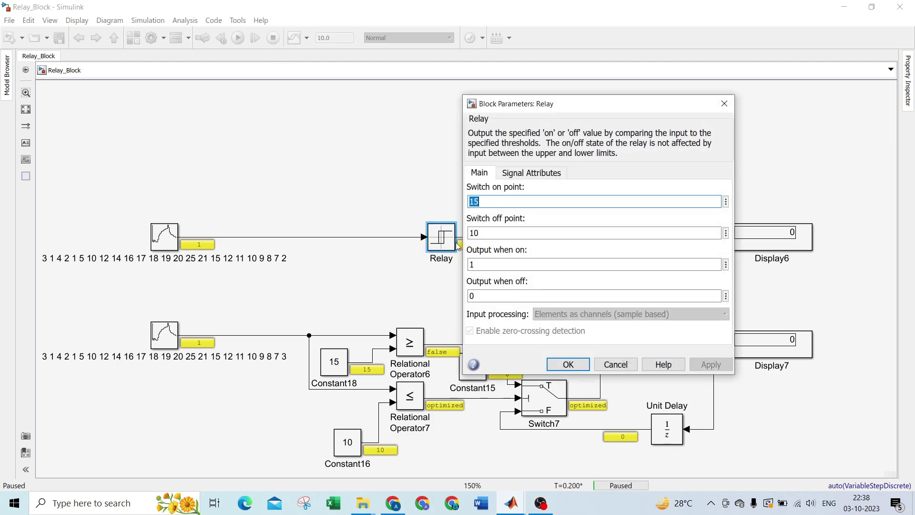
double_click(490, 297)
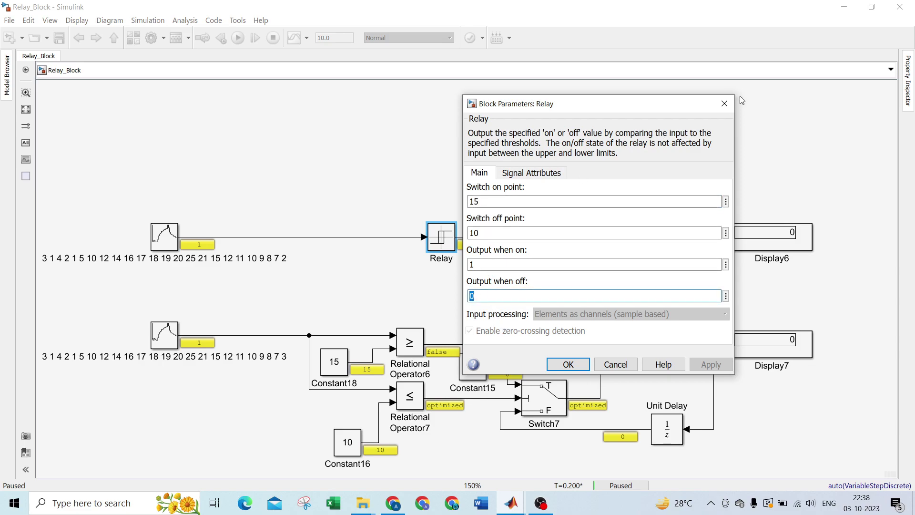
left_click(723, 106)
Step forward four more times to T=1.600, where the input reads 14 and both relays 0.
left_click(255, 42)
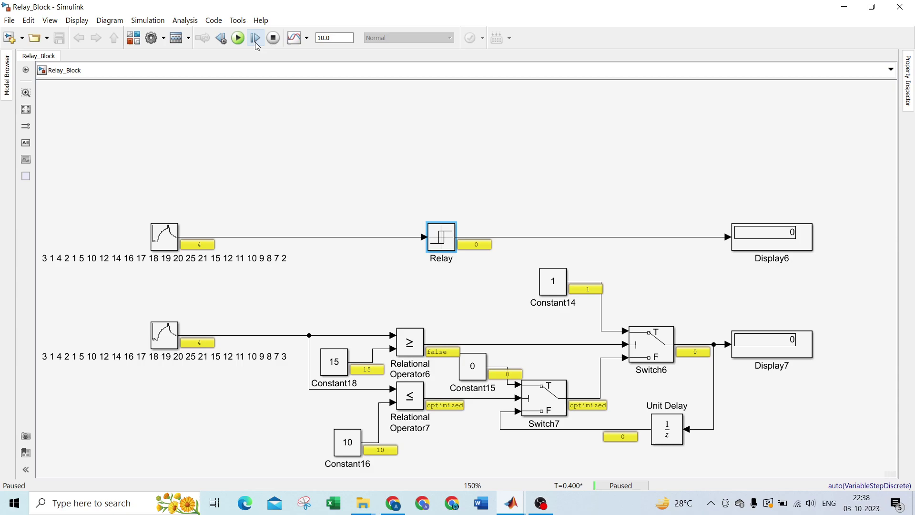
left_click(256, 42)
left_click(255, 42)
left_click(255, 42)
Step from T=1.600 to T=3.600 as Display6 and Display7 switch to 1 and hold while input drops to 11.
left_click(258, 44)
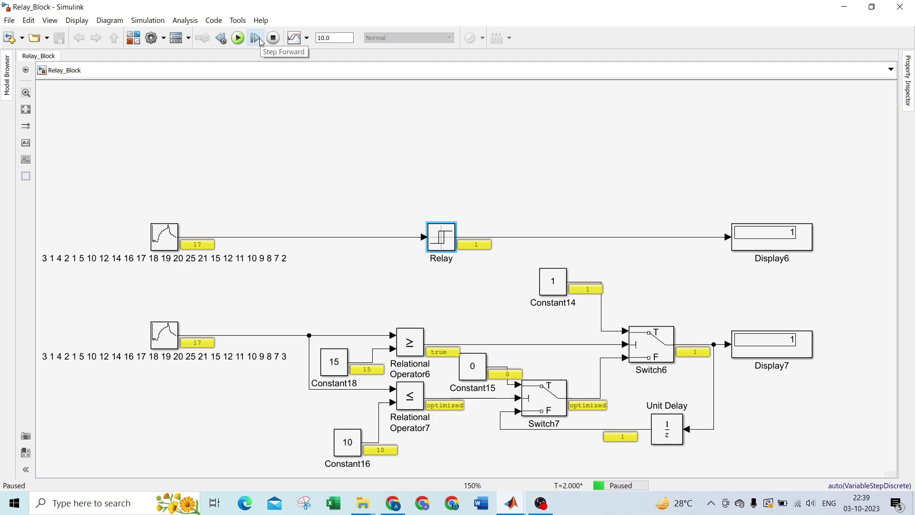
left_click(260, 40)
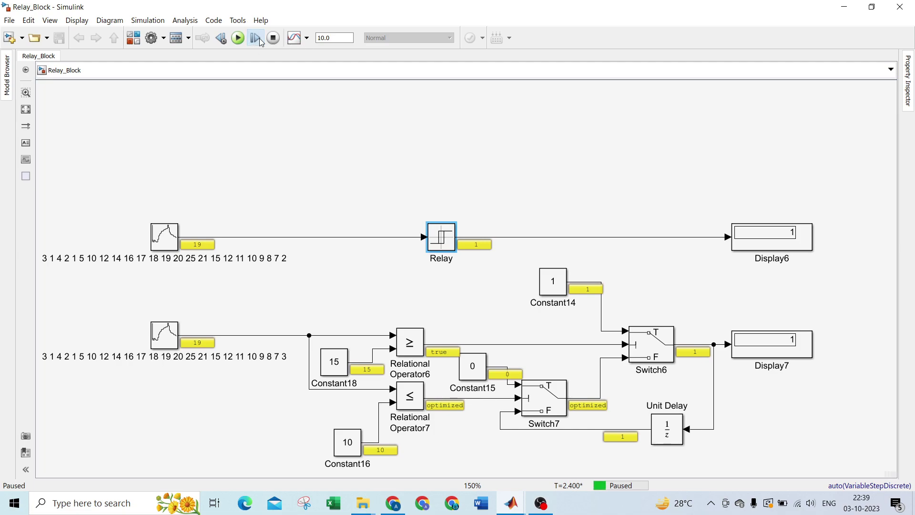
left_click(260, 40)
left_click(260, 40)
left_click(260, 40)
Step forward to T=5.000, with input 4 and both relays at 0, then stop the simulation.
left_click(259, 38)
left_click(260, 38)
left_click(260, 38)
left_click(259, 39)
left_click(259, 39)
left_click(259, 38)
left_click(259, 39)
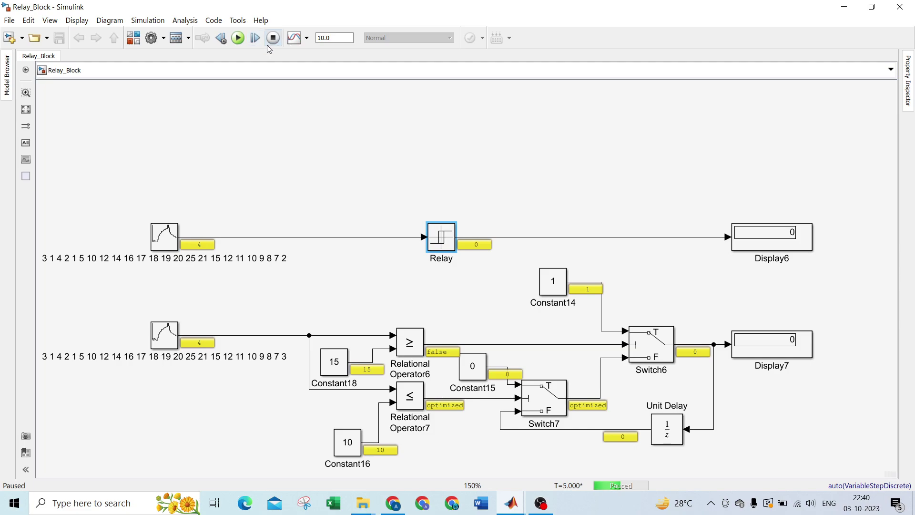
left_click(268, 43)
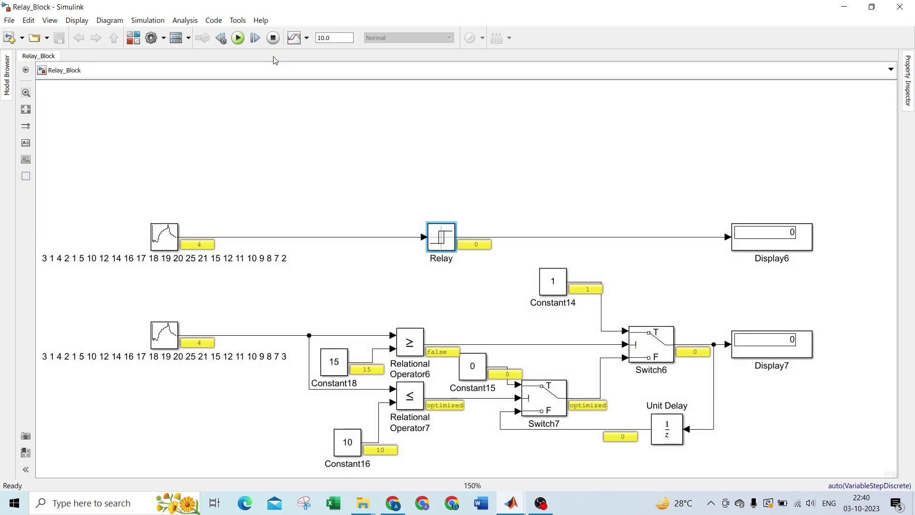